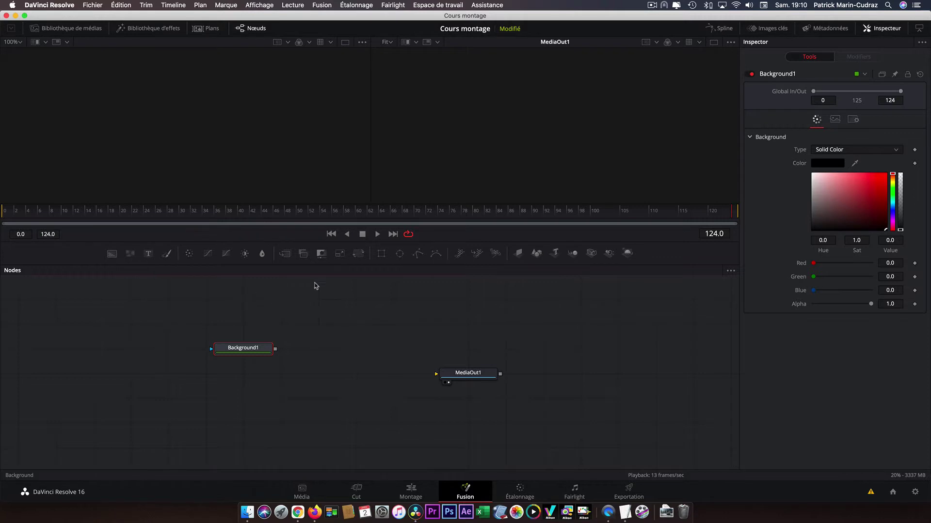
Add a Rectangle mask node above Background1 and set Background1's colour to white.
drag(382, 254, 243, 326)
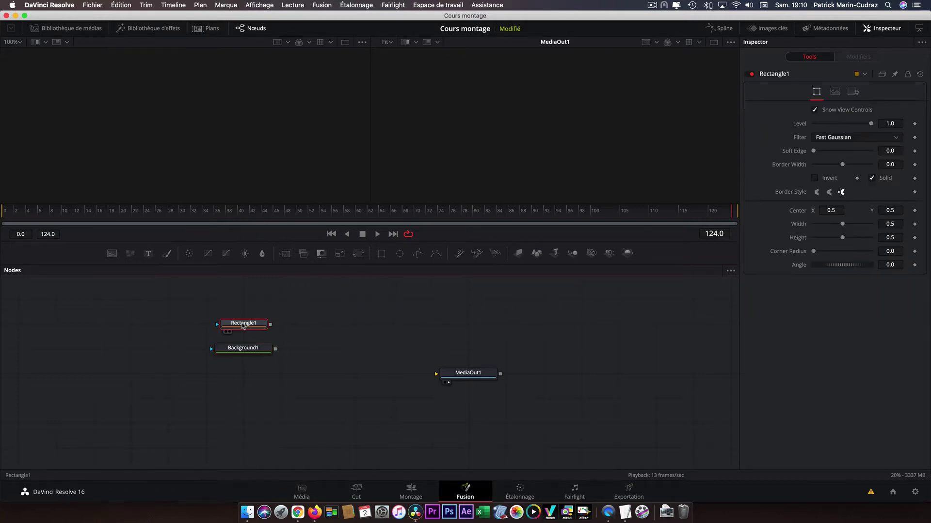
click(251, 353)
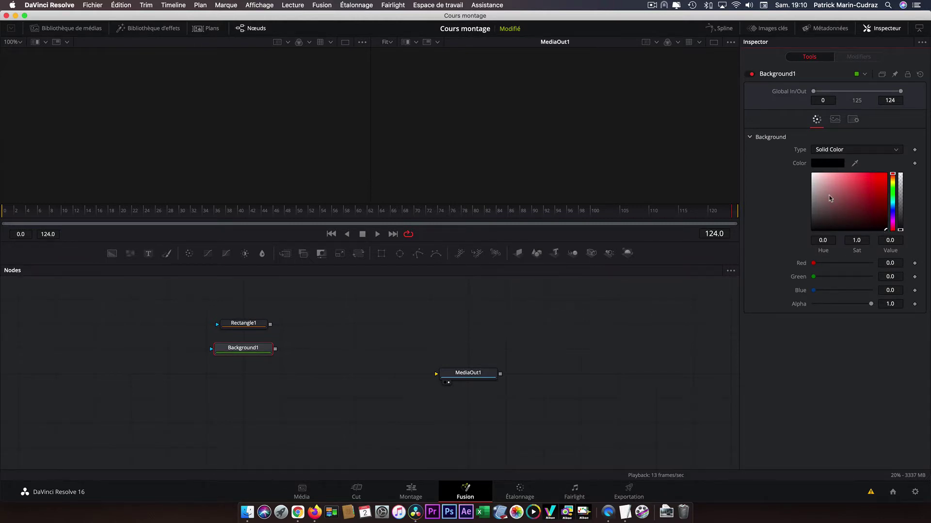
click(813, 180)
drag(815, 181, 811, 173)
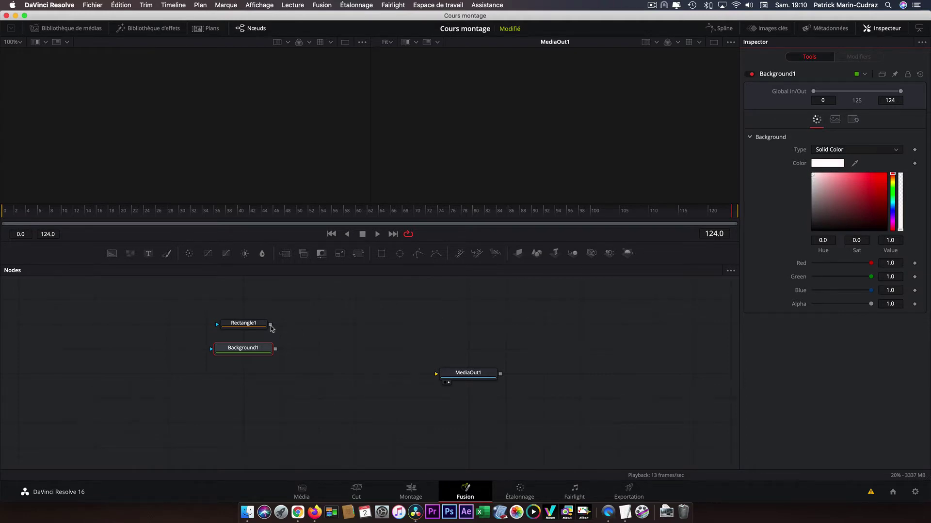
Connect the rectangle to Background1 as its mask and show Background1 in the second viewer.
drag(271, 327, 270, 350)
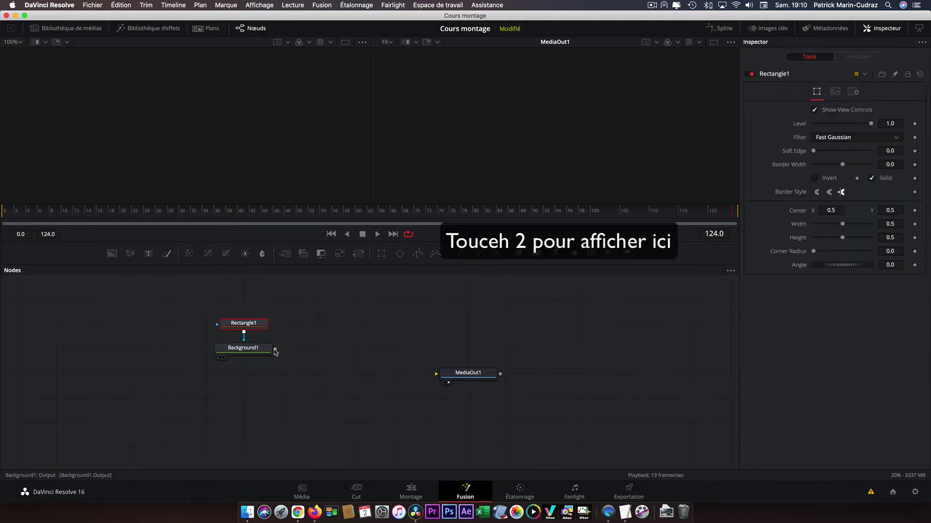
click(253, 352)
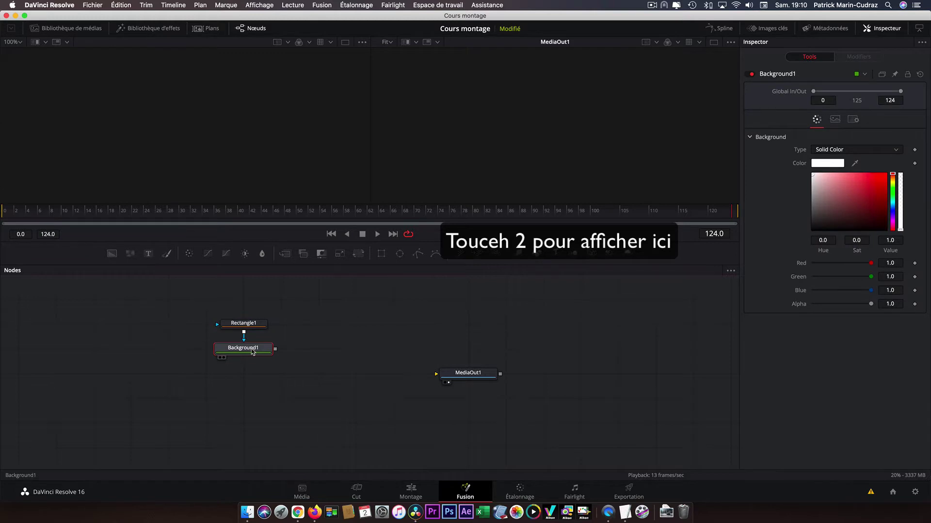
key(2)
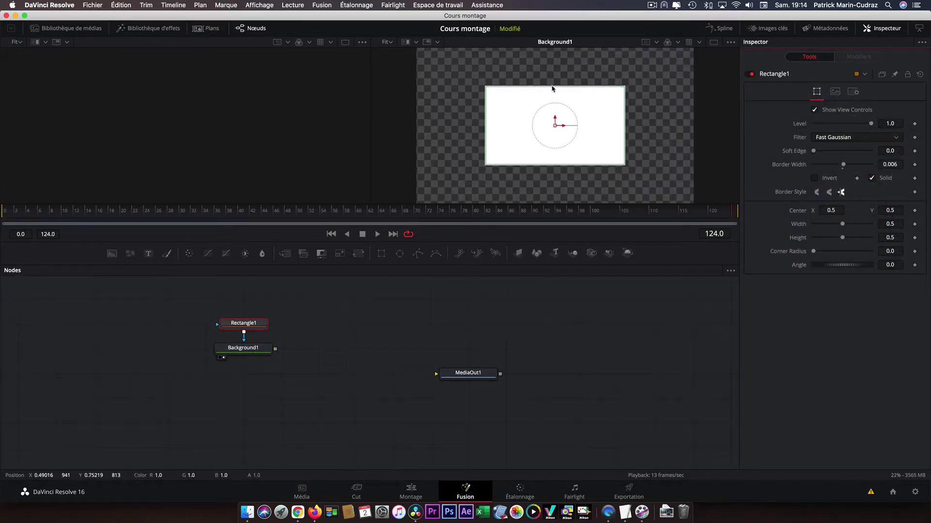
Reshape the rectangle into a bar about 0.93 wide and 0.07 high near the frame's lower edge, as an unfilled outline with border width 0.006.
drag(551, 89, 553, 189)
drag(623, 188, 685, 193)
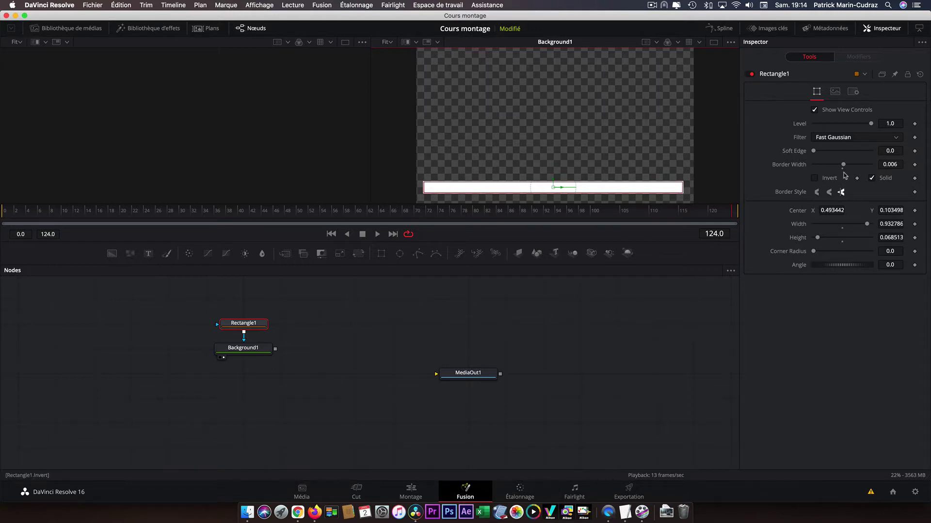
click(871, 180)
drag(843, 165, 845, 167)
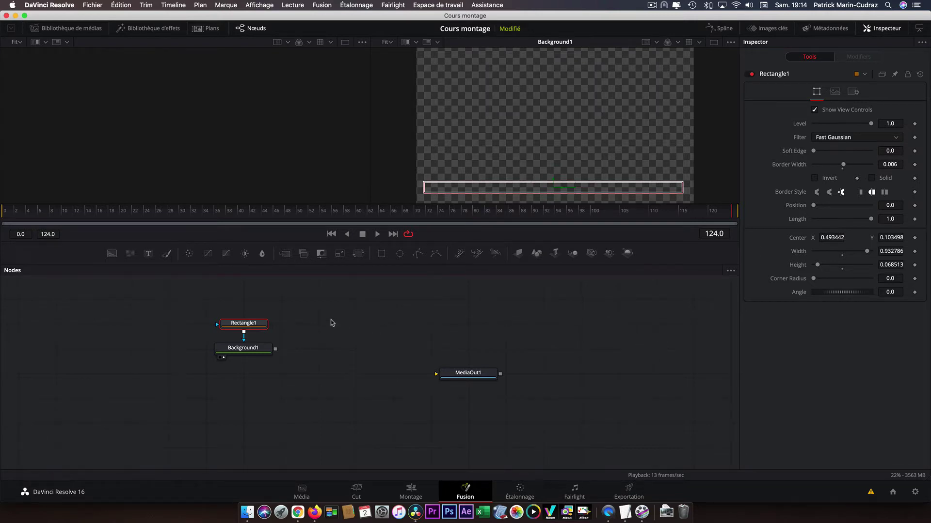
Duplicate the Rectangle1 and Background1 pair, and rename the original nodes Contour and FondContour.
drag(241, 301, 262, 363)
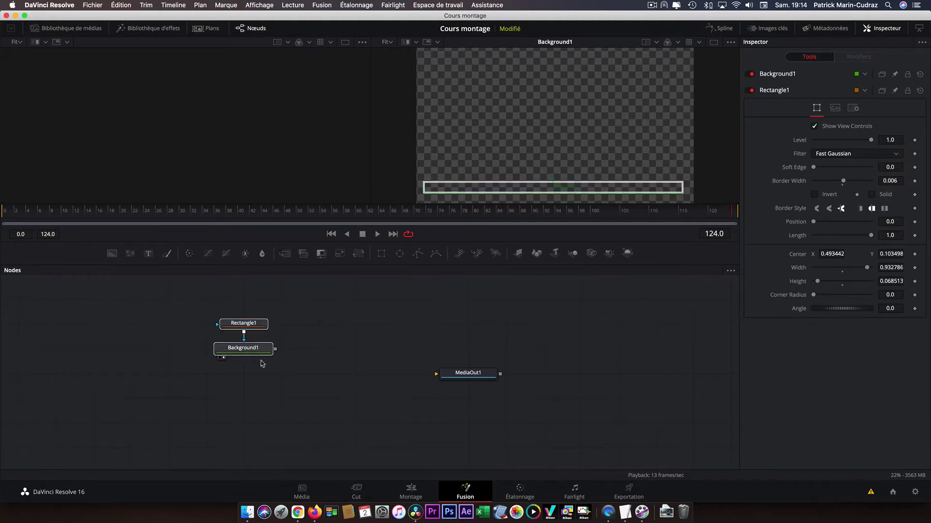
key(super+v)
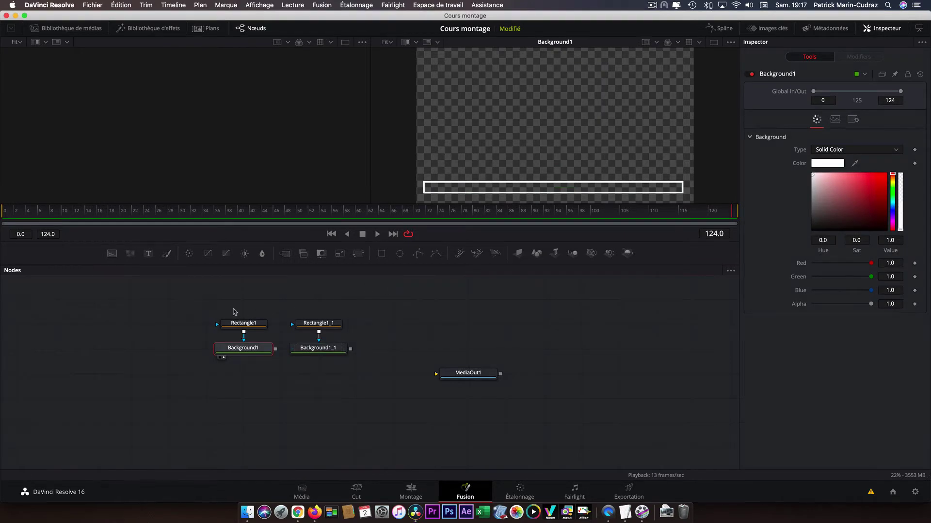
drag(235, 307, 254, 358)
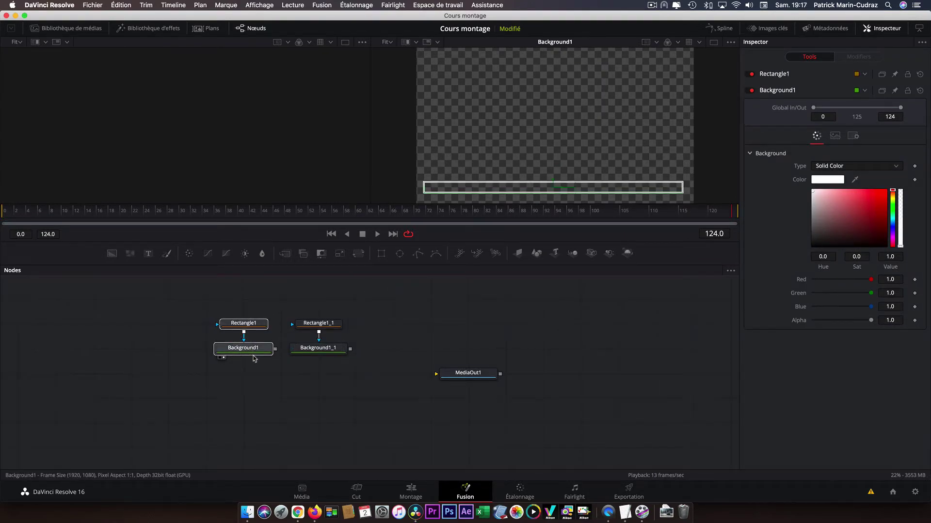
key(F2)
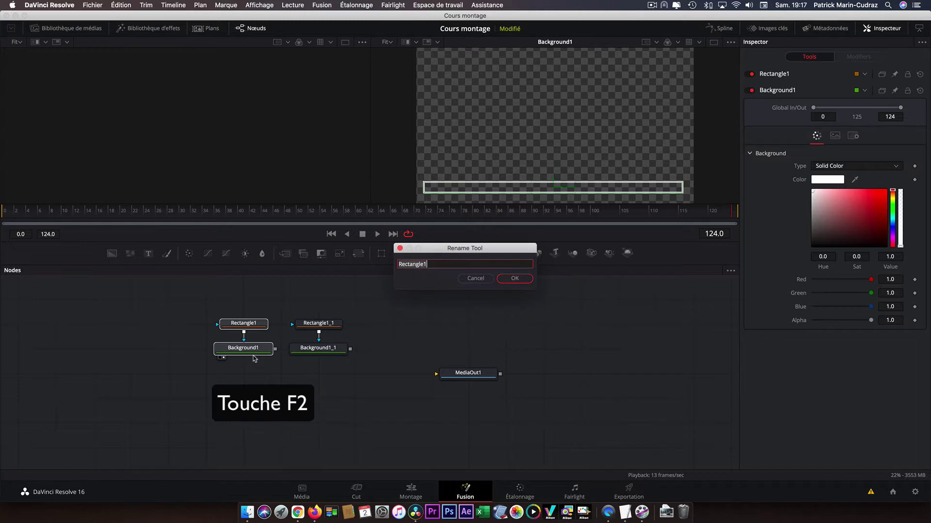
text(Contour)
key(Return)
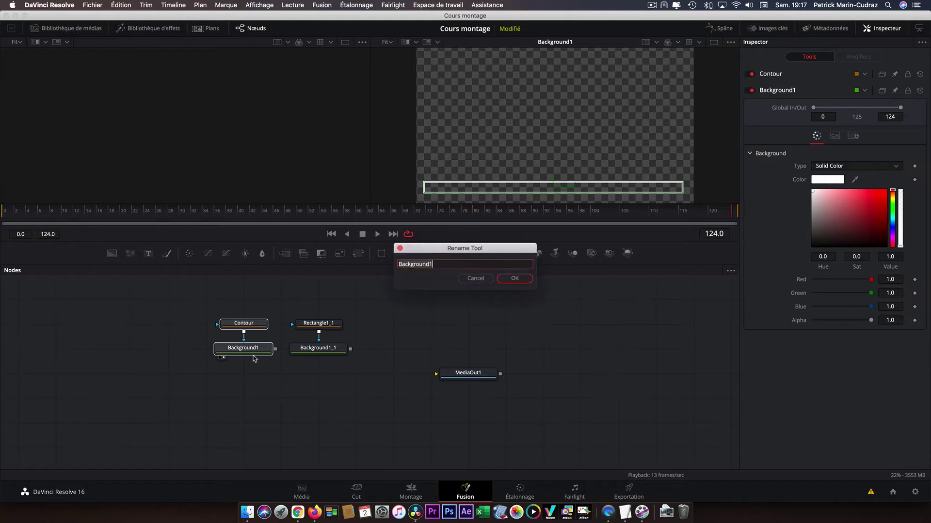
text(FondContour)
key(Return)
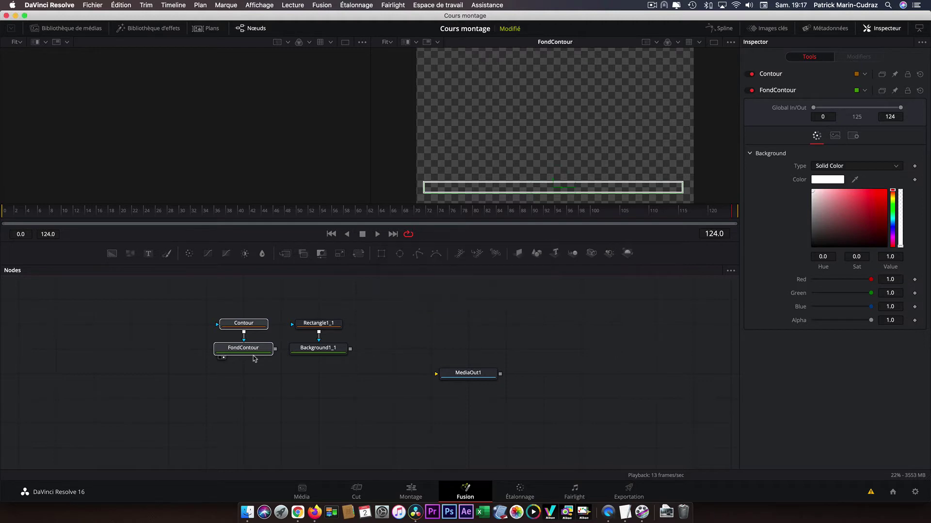
Rename the duplicated rectangle node as Fond and the duplicated background node as ArrFond.
drag(305, 304, 325, 371)
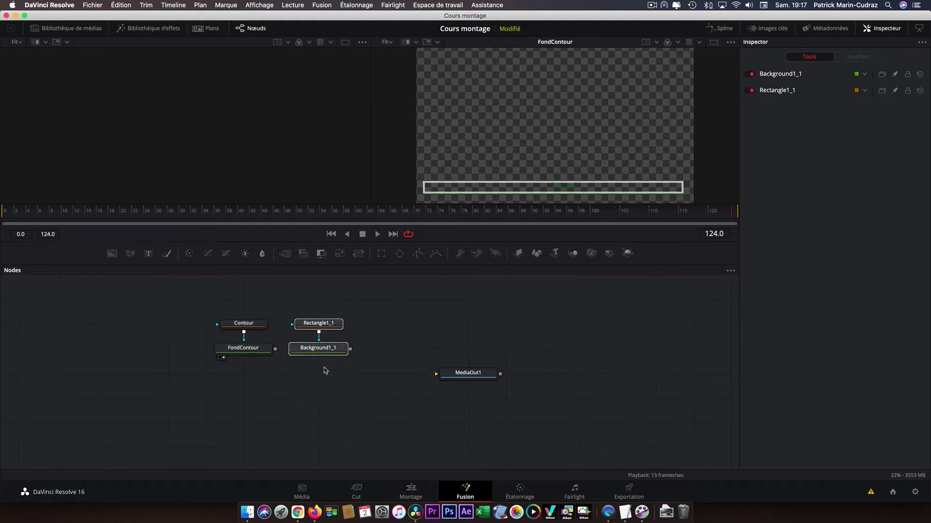
key(F2)
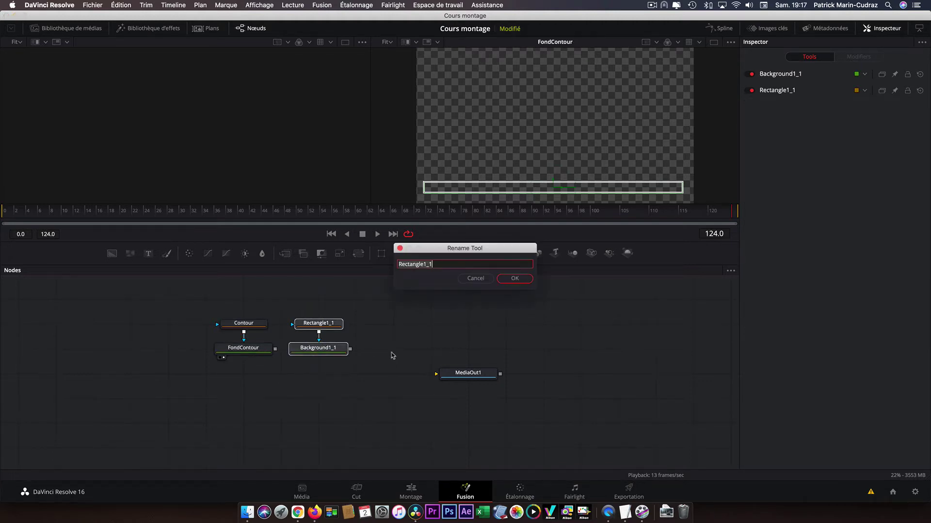
text(Fond)
key(Return)
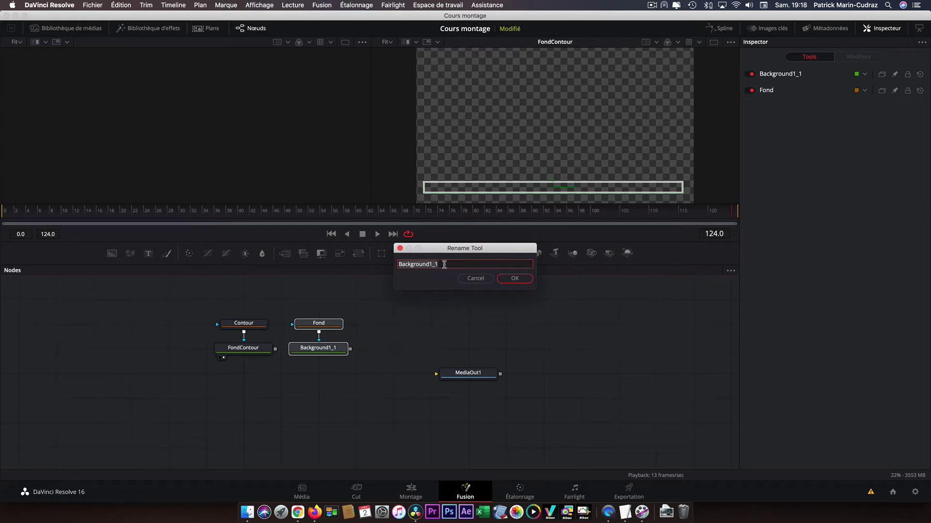
text(ArrFond)
key(Return)
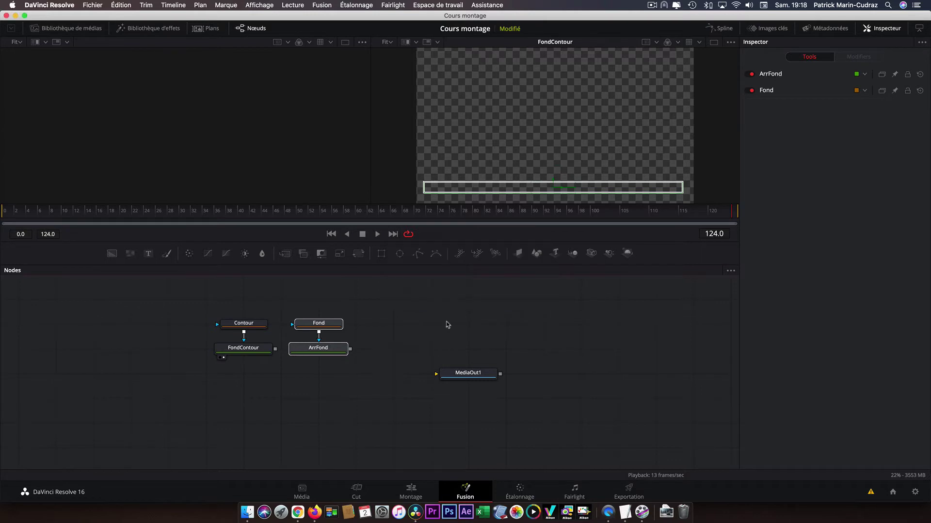
Add a Background node and a Merge node, connecting FondContour as the merge's background input and the new background as its foreground.
click(152, 310)
drag(112, 253, 150, 385)
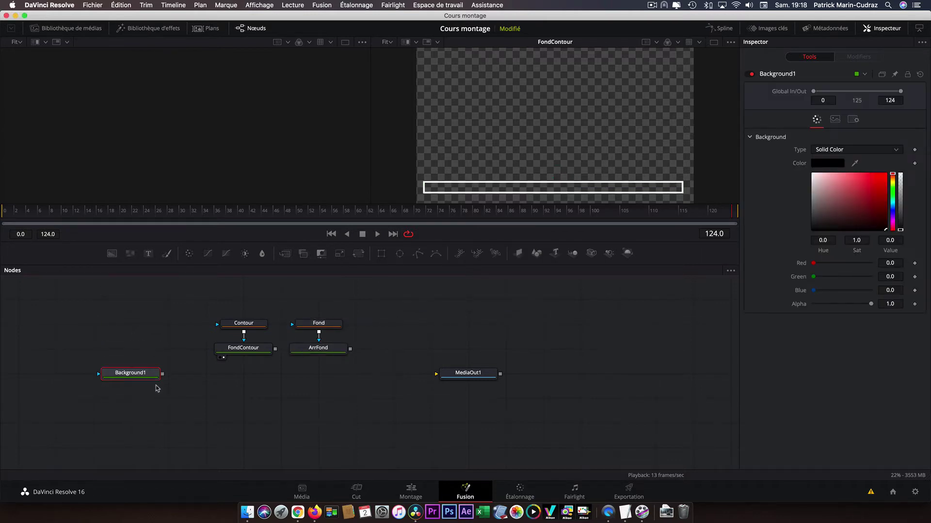
drag(285, 253, 245, 383)
drag(275, 353, 244, 373)
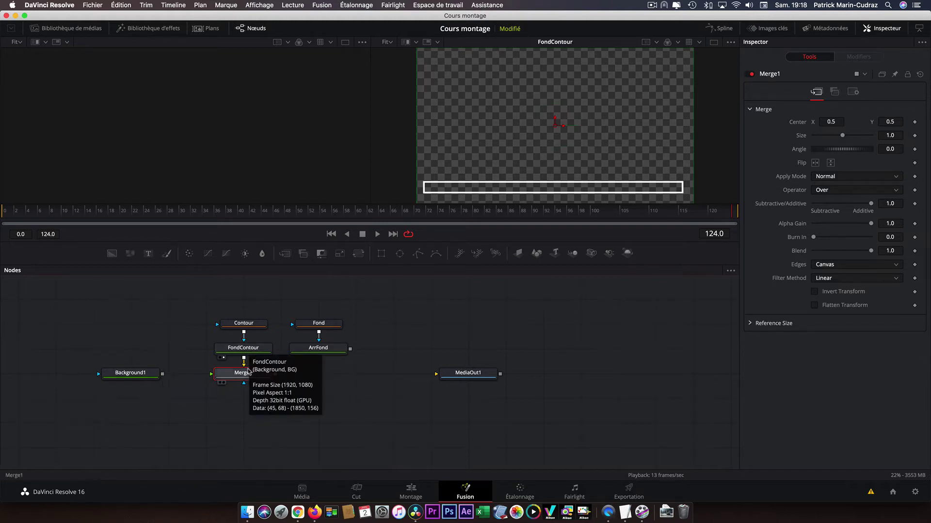
drag(162, 376, 212, 377)
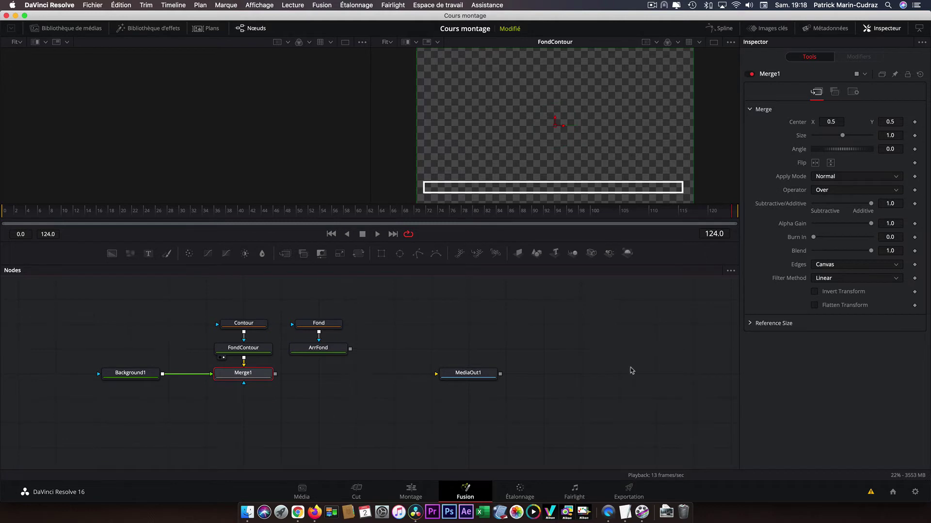
Make the new Background1 fully transparent with alpha 0 and show Merge1 in the first viewer.
click(145, 374)
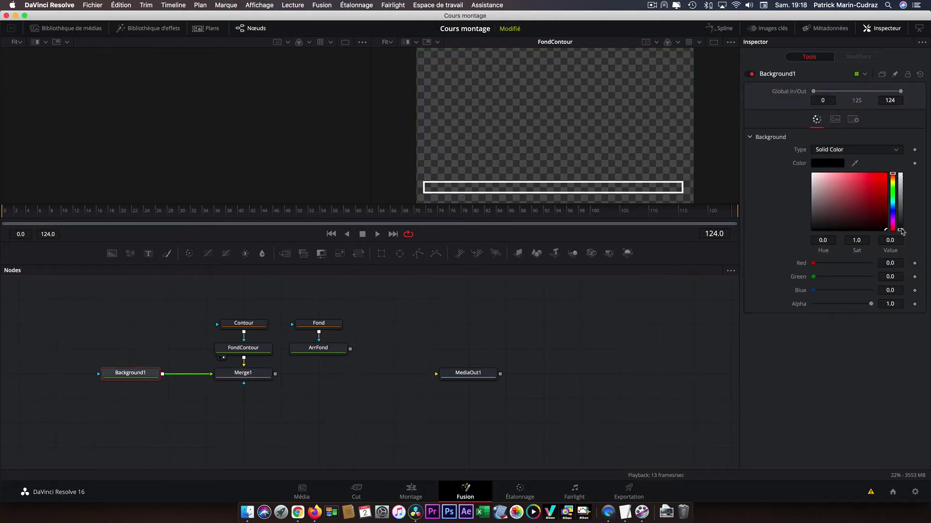
drag(902, 231, 901, 173)
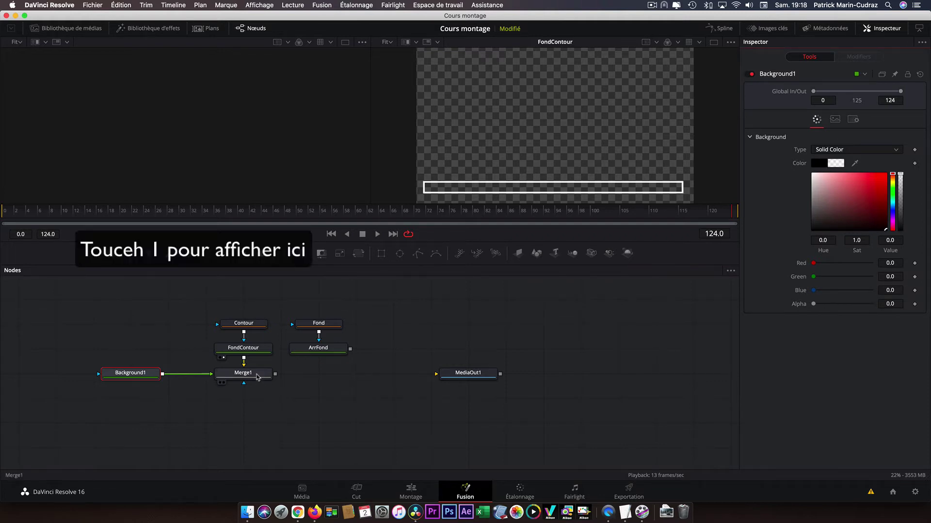
click(258, 377)
key(1)
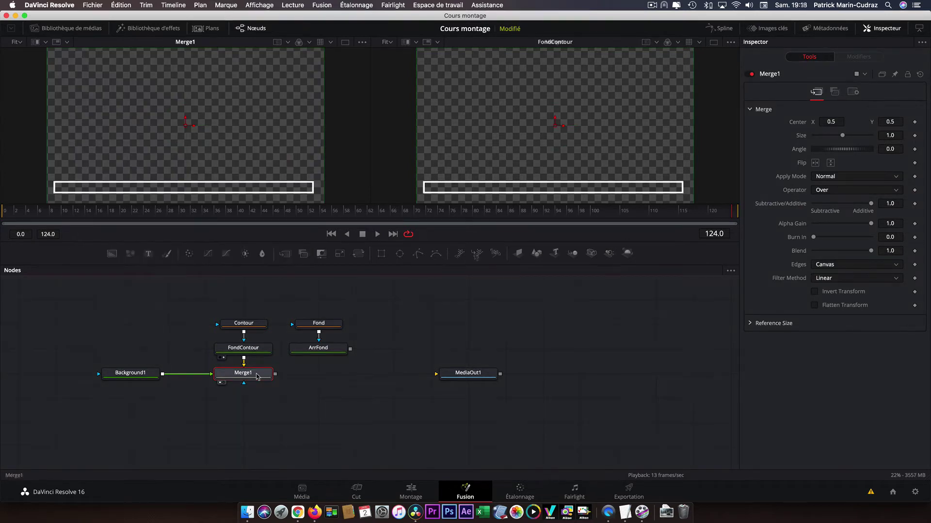
Merge ArrFond over Merge1's output through a second Merge node and show that merge in the second viewer.
key(2)
drag(350, 351, 275, 377)
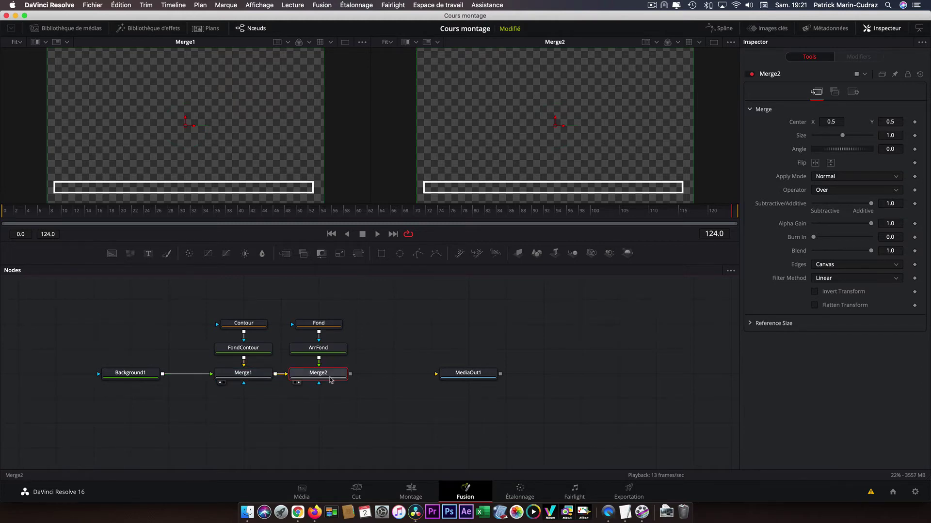
Make the Fond rectangle solid and shrink it to fit inside the outline, with height 0.039513 and a slightly smaller width.
click(326, 328)
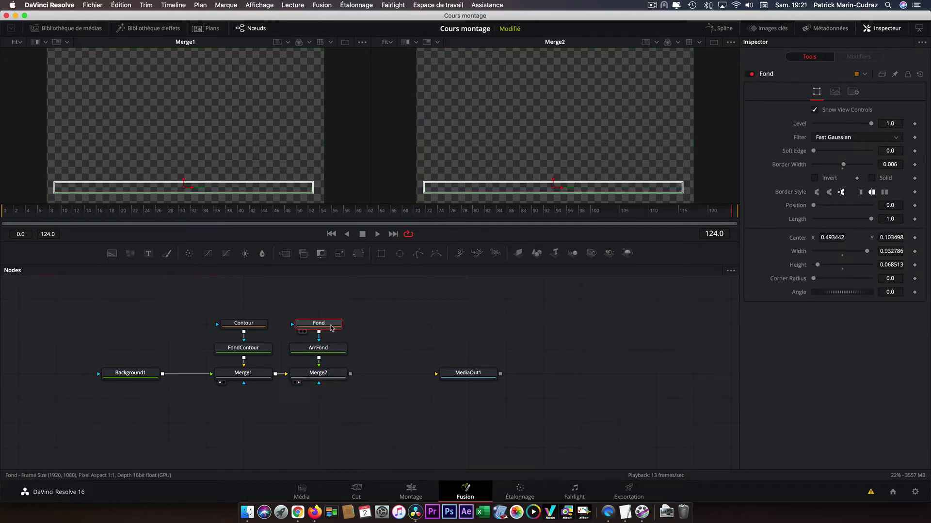
click(873, 179)
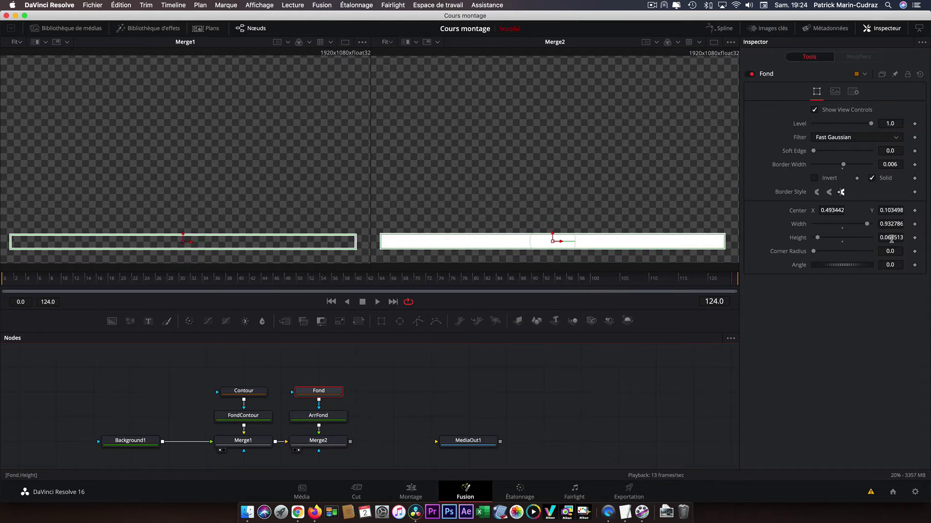
drag(891, 239, 866, 238)
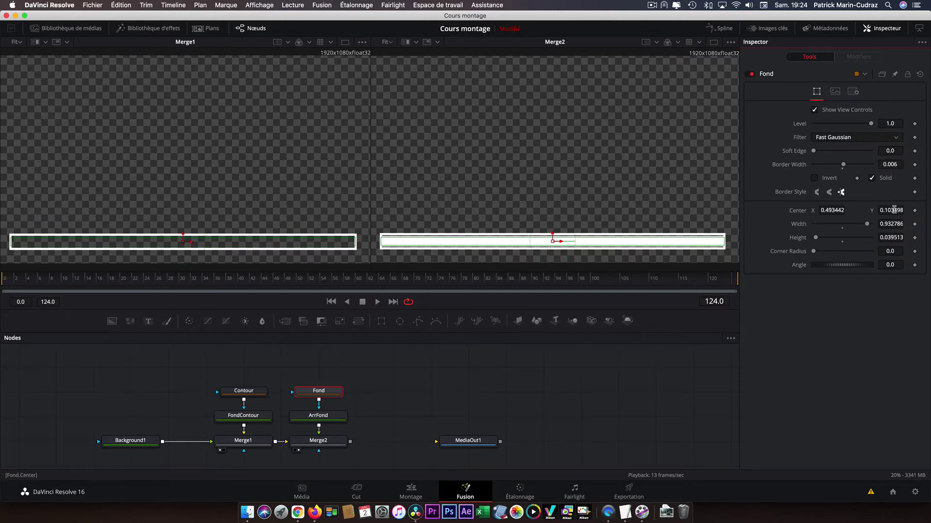
drag(891, 211, 885, 210)
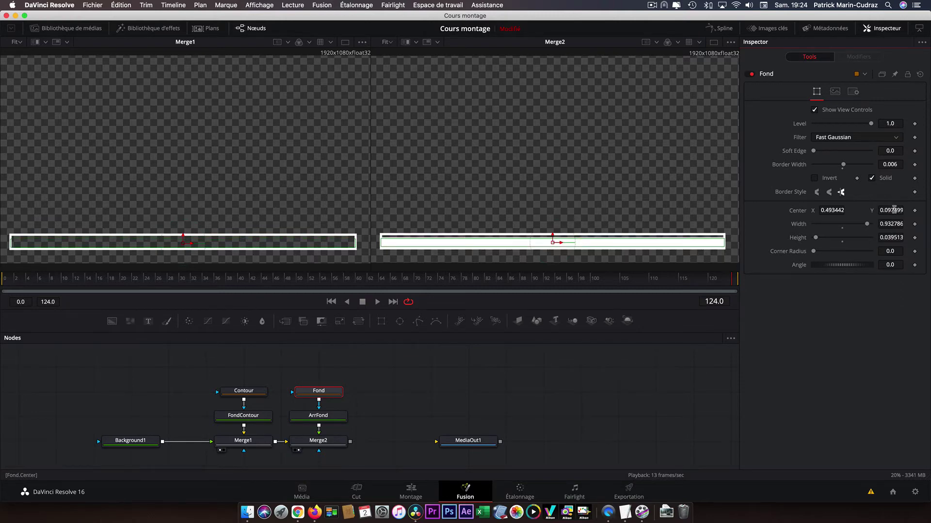
key(super+z)
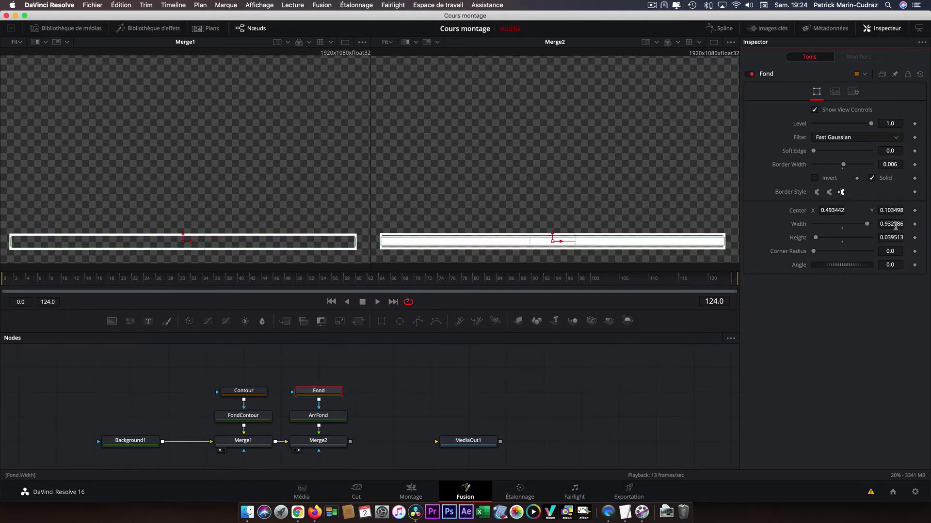
drag(896, 225, 893, 225)
Set ArrFond's colour to pure red, with Red 1.0, Green 0.0 and Blue 0.0.
click(325, 421)
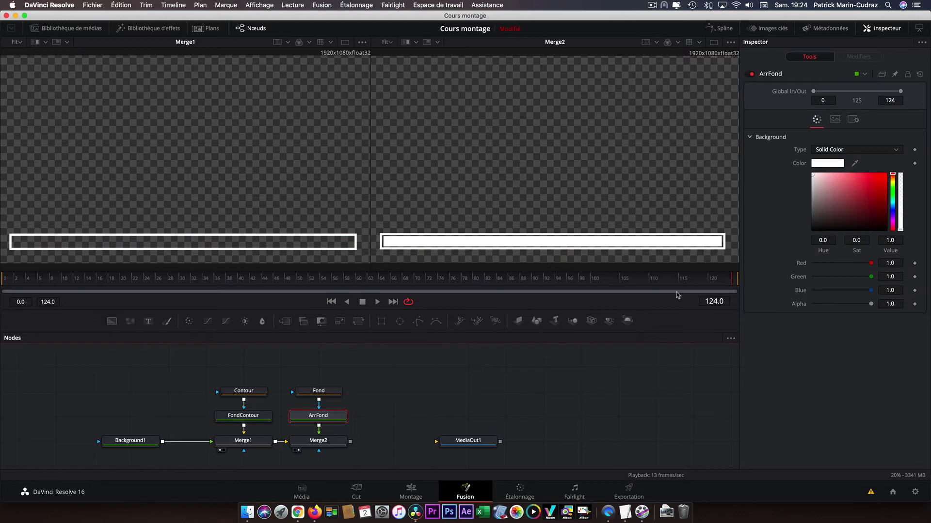
click(884, 180)
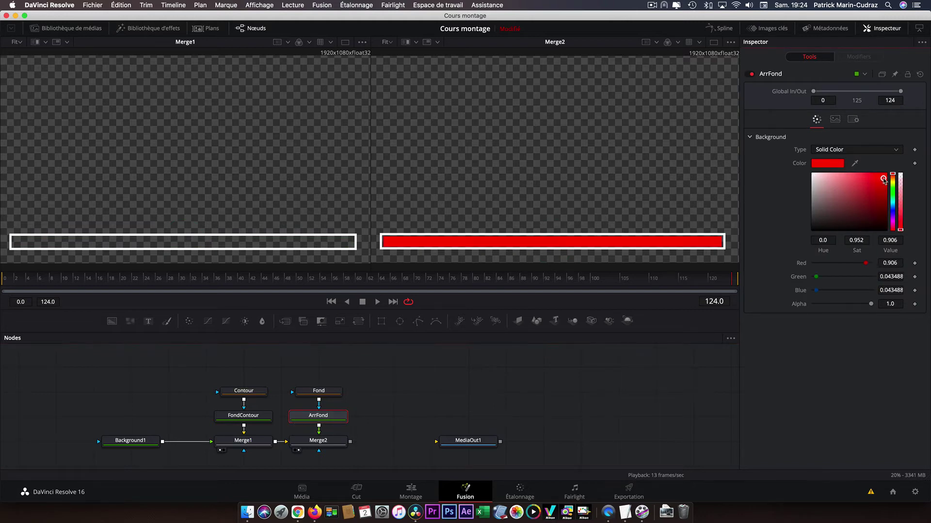
drag(883, 180, 888, 173)
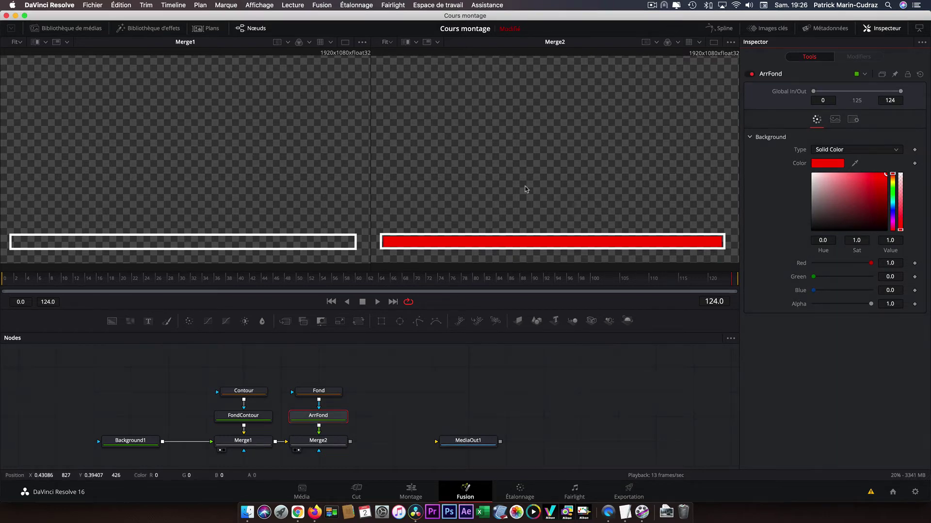
Add a Rectangle mask node below Merge2 and connect it to Merge2's mask input.
drag(382, 323, 322, 470)
scroll(396, 415, down, 4)
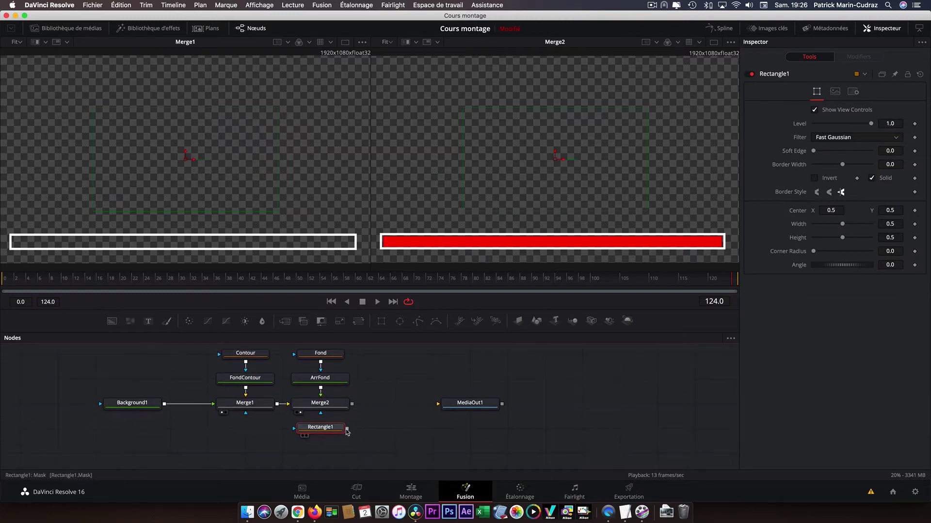
drag(347, 430, 320, 406)
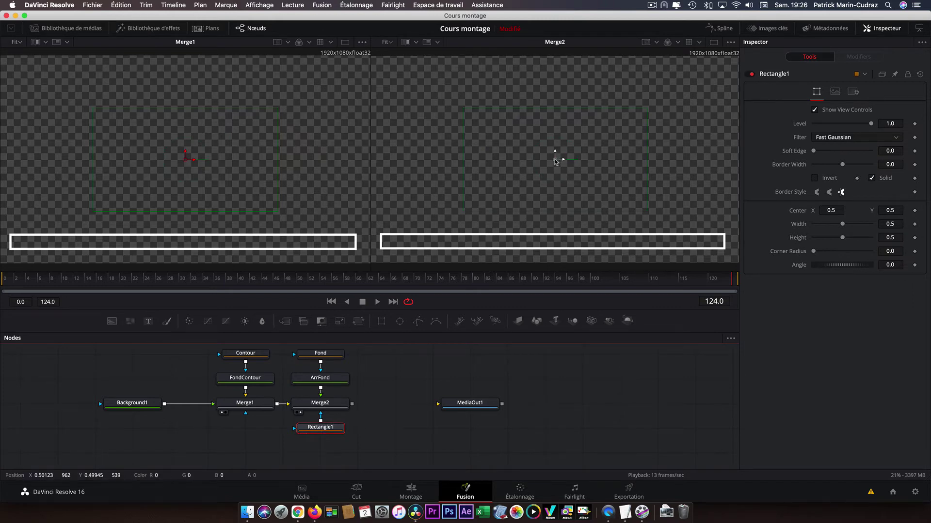
Position the Rectangle1 mask over the red fill, centred at about X 0.4926, Y 0.2519, and widen it to about 0.917.
drag(555, 162, 555, 212)
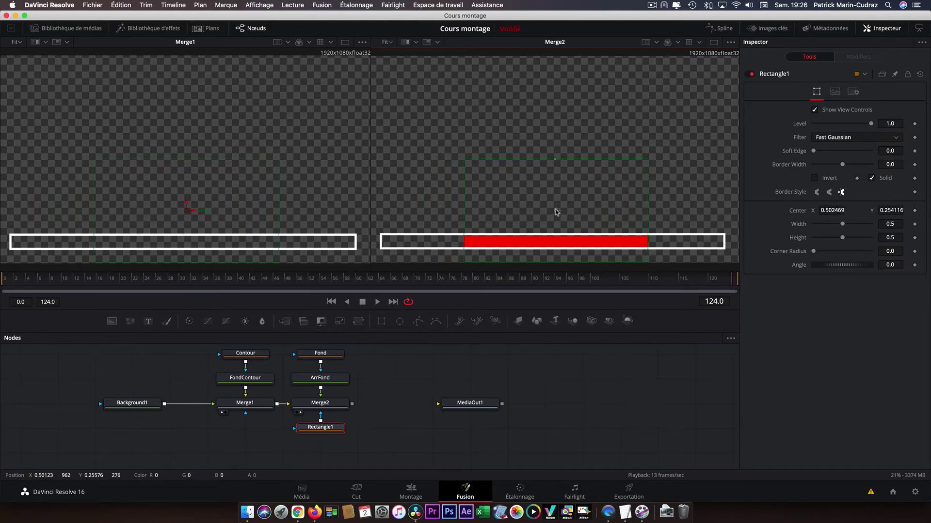
drag(463, 214, 385, 218)
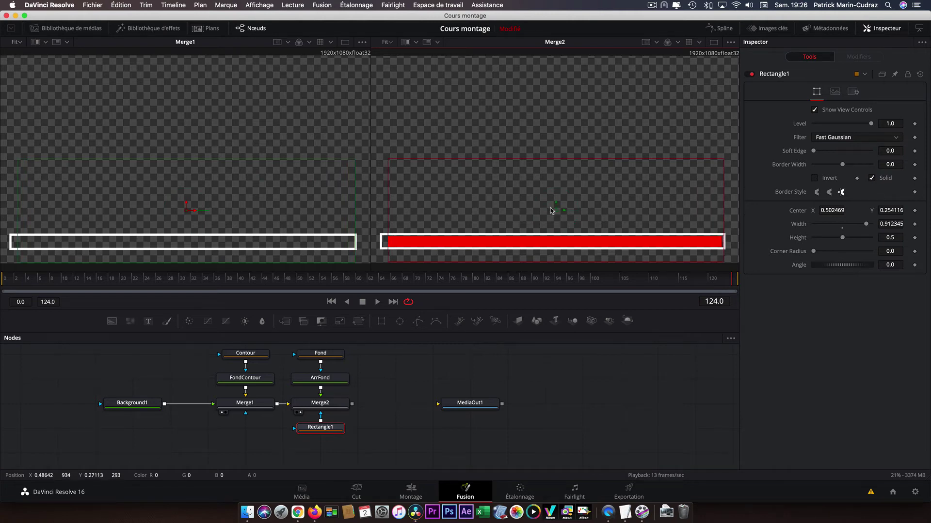
drag(557, 211, 554, 212)
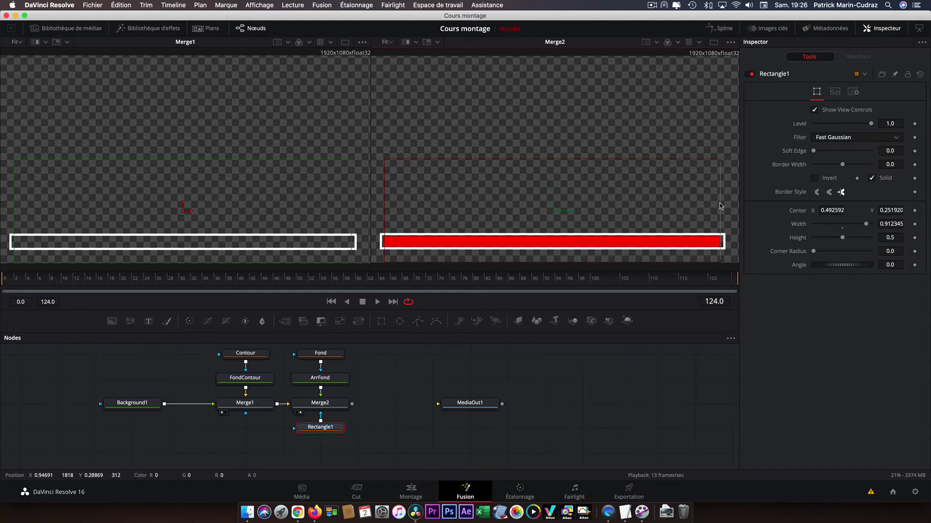
drag(720, 206, 722, 206)
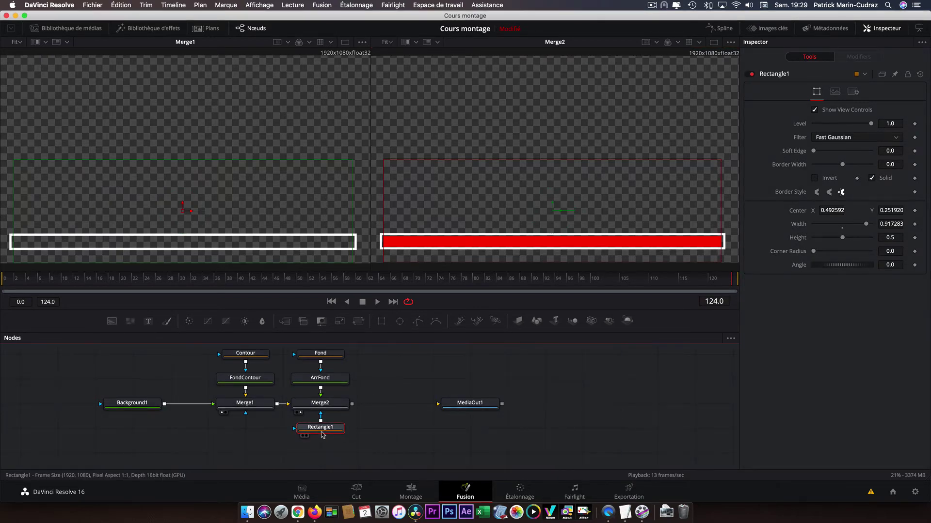
Rename the Rectangle1 mask node as Progression.
key(F2)
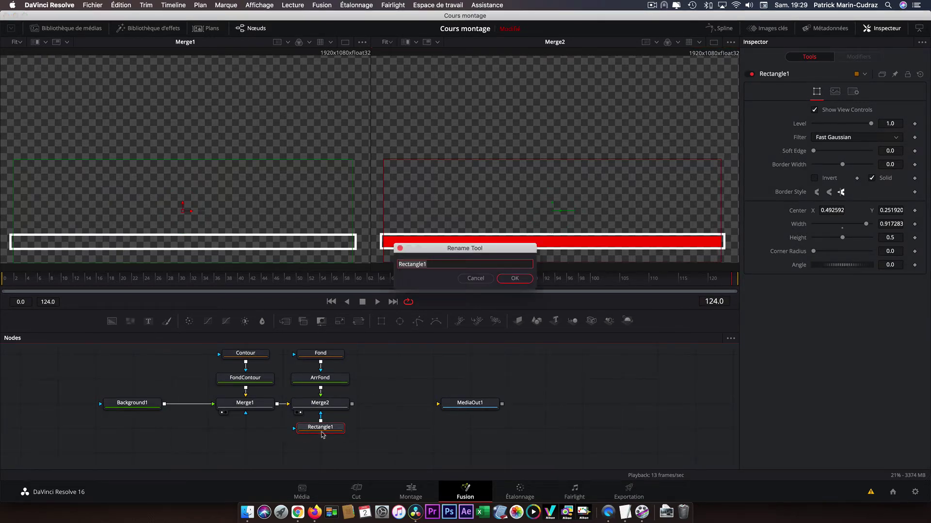
text(Progression)
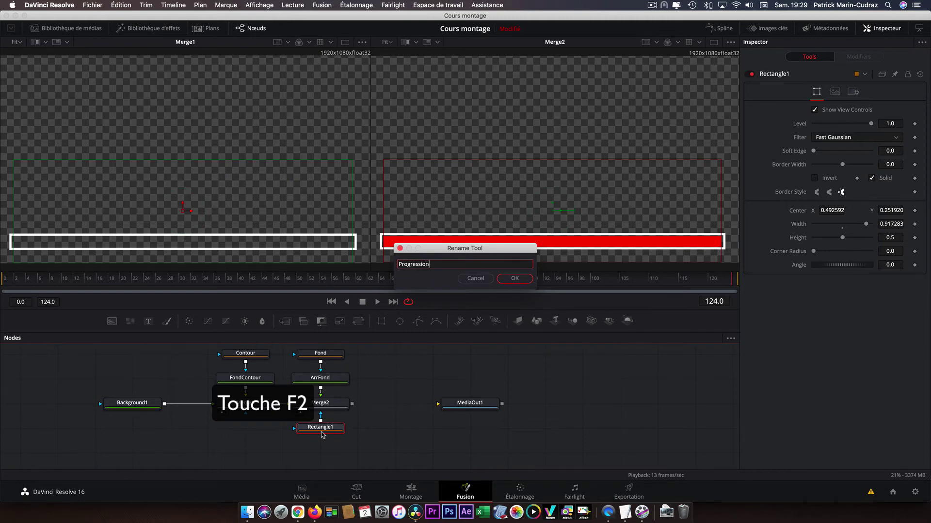
key(Return)
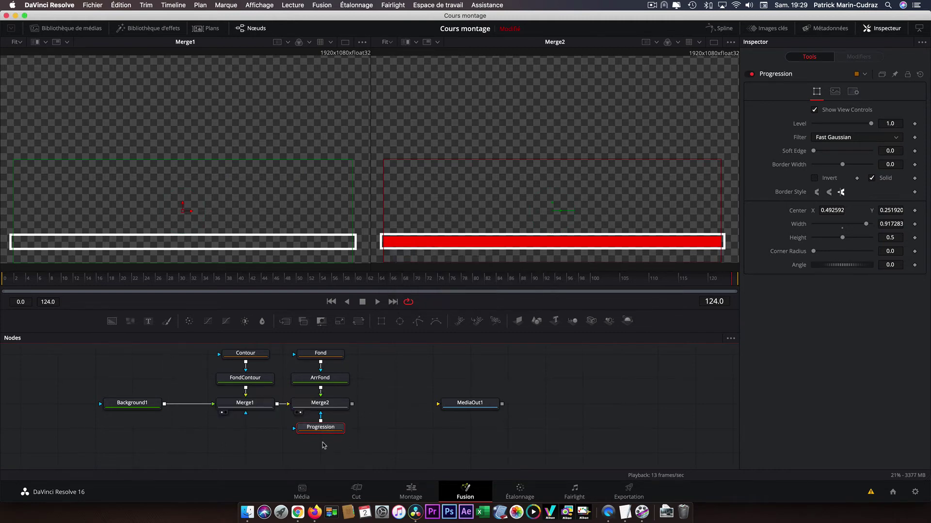
Keyframe the Progression mask's Center at frames 0 and 120, setting X to about -0.4254 at frame 0 so the fill starts hidden.
click(331, 302)
click(914, 211)
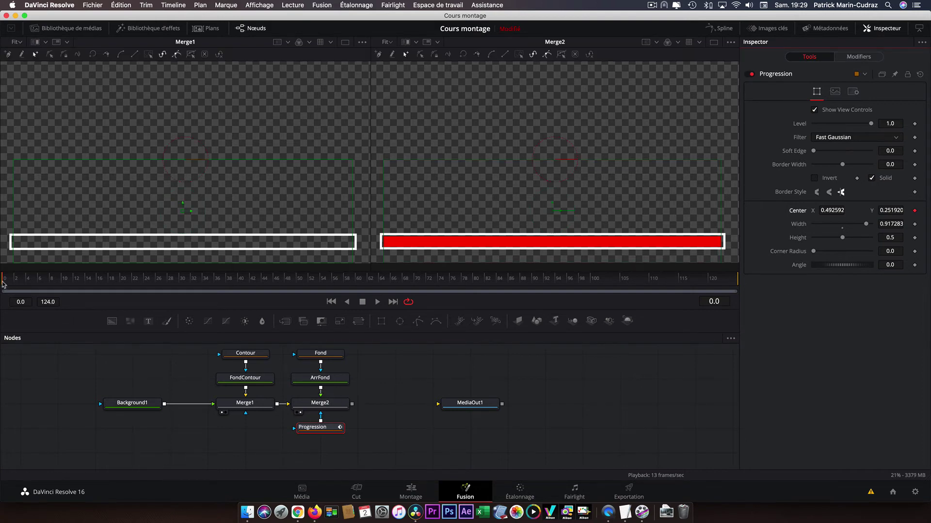
drag(2, 283, 709, 286)
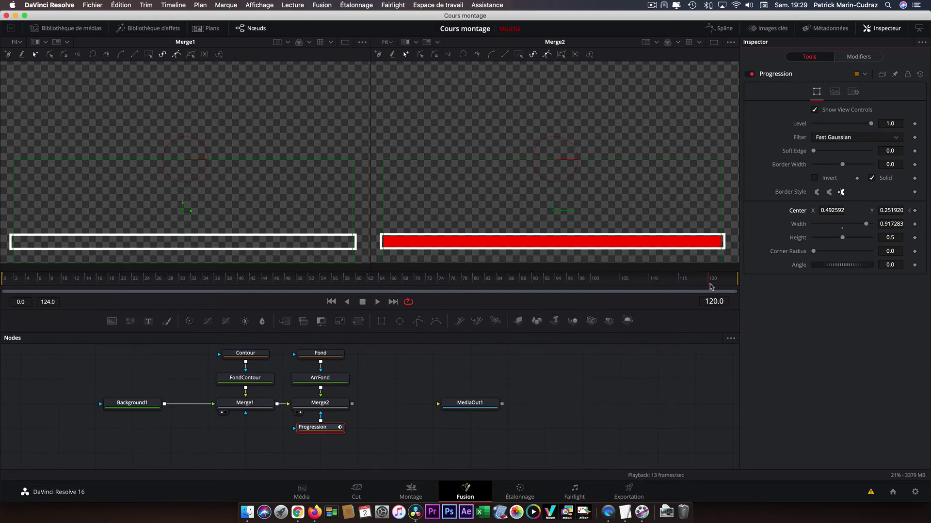
click(910, 211)
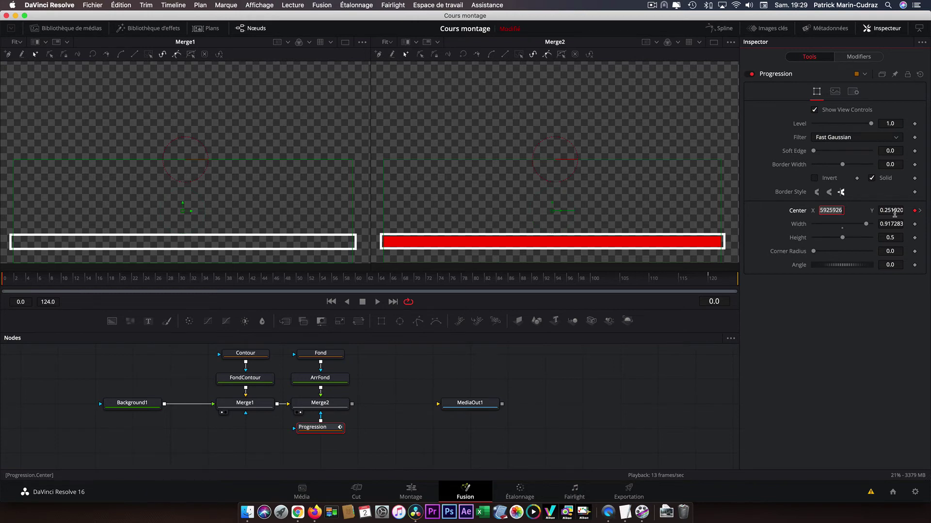
key(Return)
drag(834, 212, 442, 258)
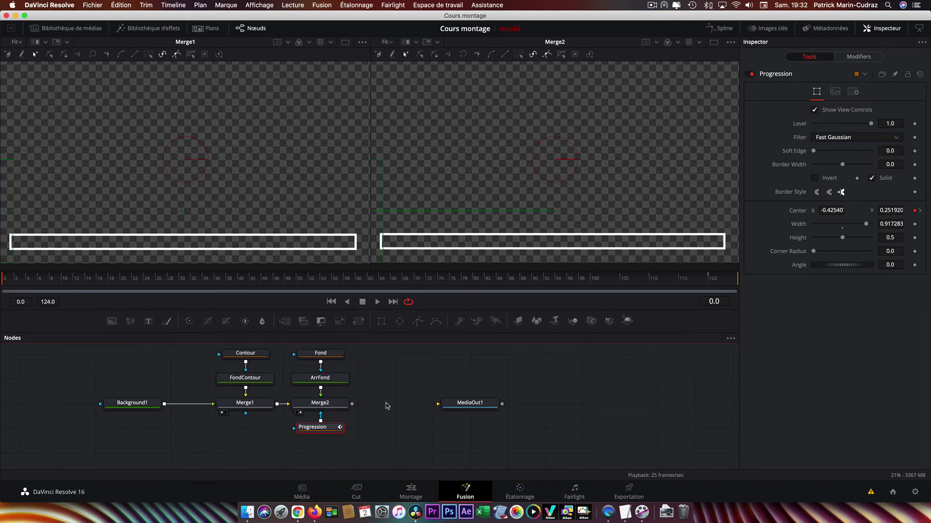
Add a Keyframe Stretcher node and insert it between Merge2 and MediaOut1.
key(super+shift+space)
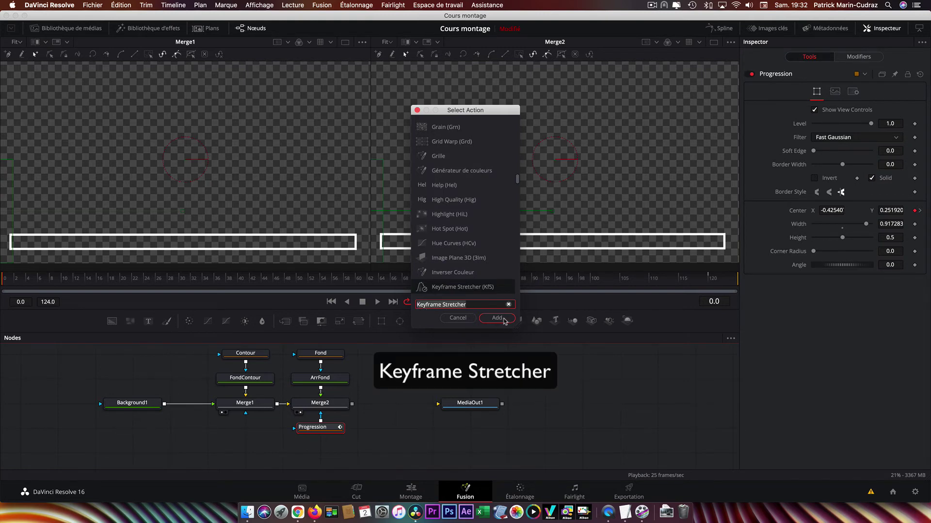
click(497, 318)
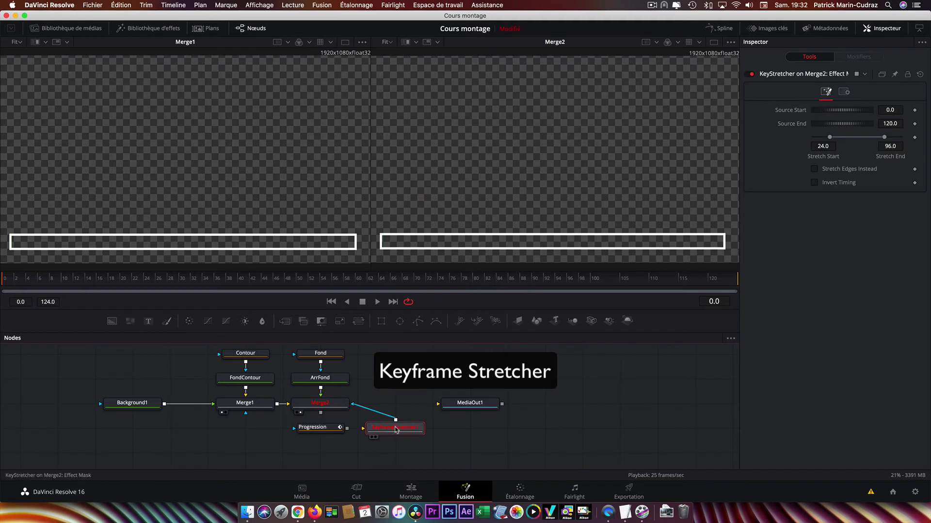
drag(396, 429, 353, 409)
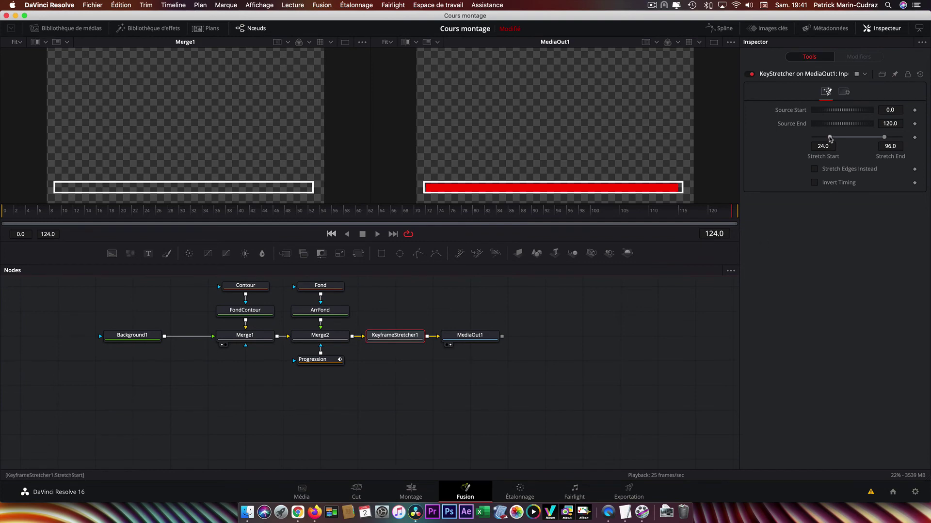
Set the Keyframe Stretcher's Stretch Start to 0.0 and replace its Stretch End value.
drag(830, 138, 805, 140)
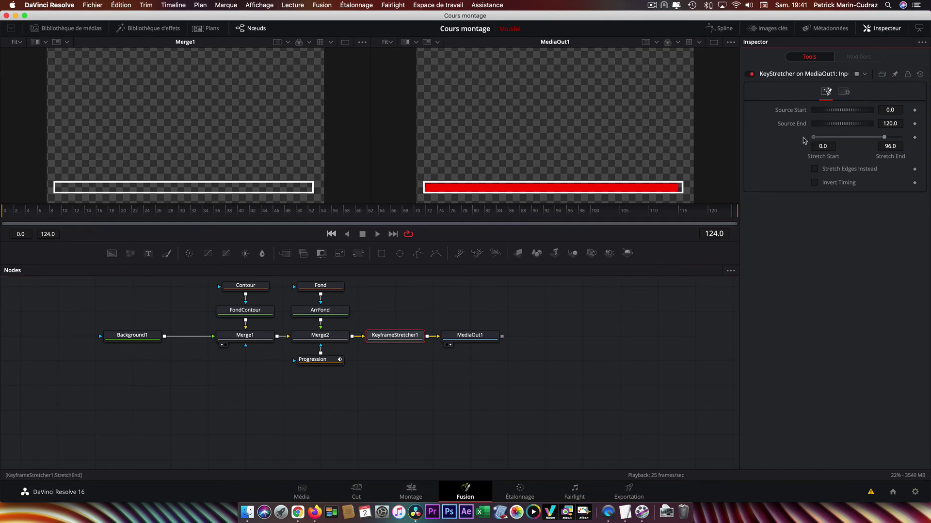
click(890, 146)
key(BackSpace)
key(Return)
click(894, 122)
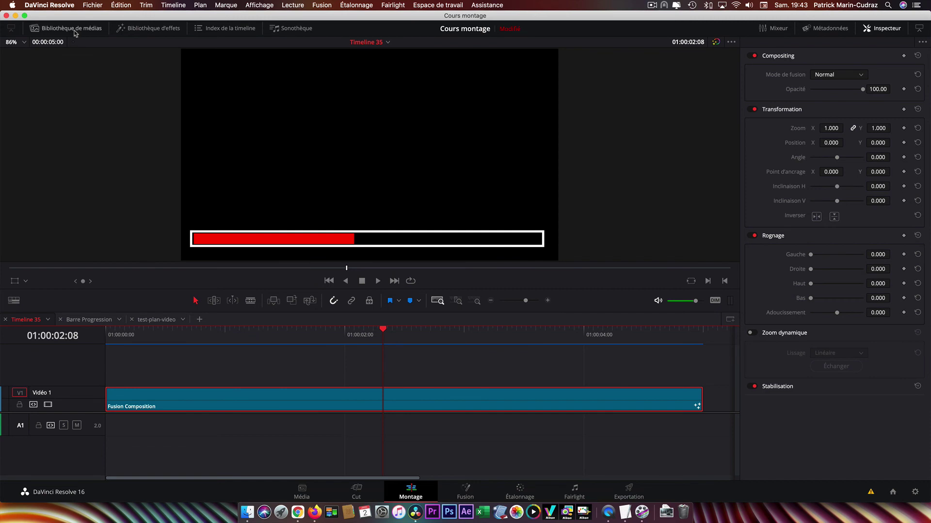
Store the timeline's Fusion Composition clip in the shared Motion bin of the media pool.
click(36, 28)
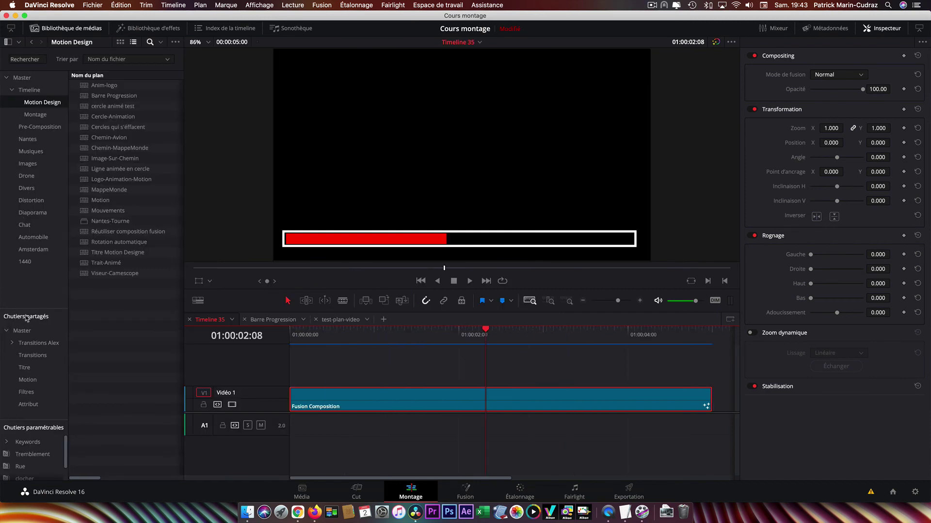
click(30, 381)
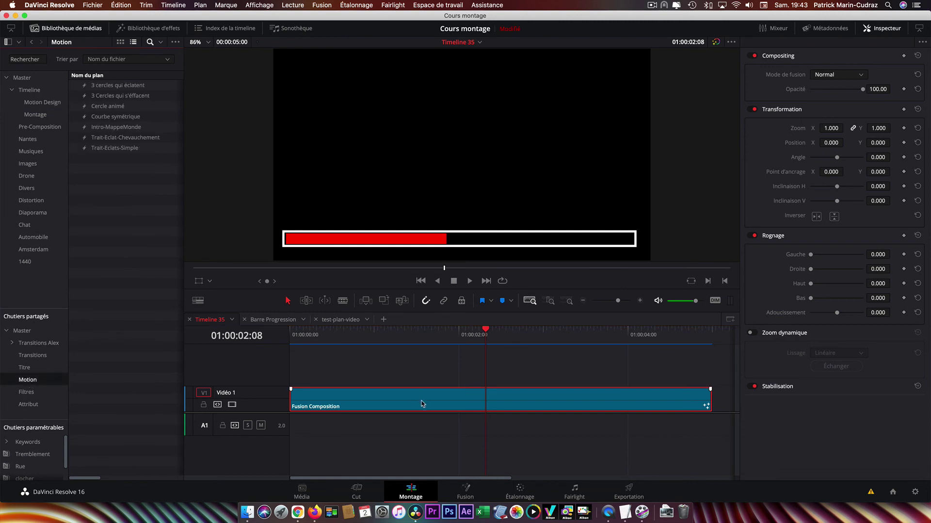
drag(424, 404, 112, 293)
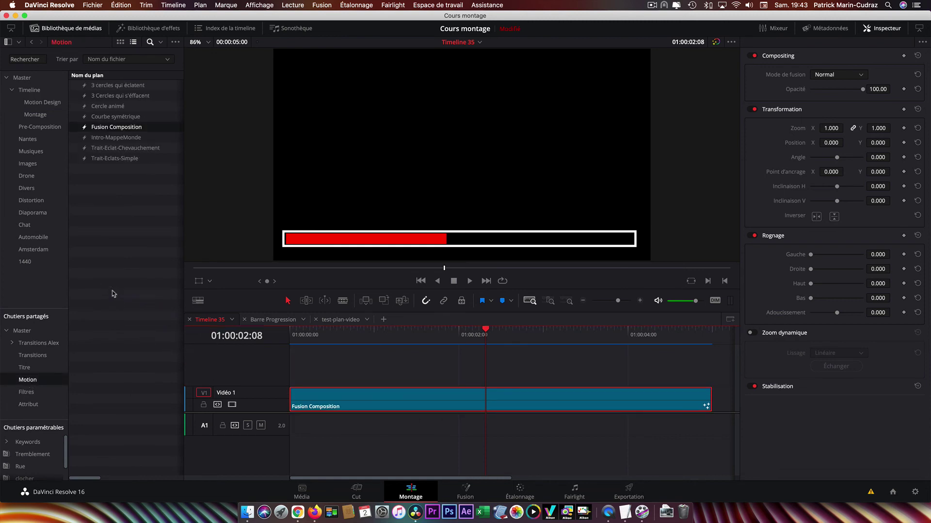
Rename the stored Fusion Composition in the Motion bin as Barre.
click(107, 129)
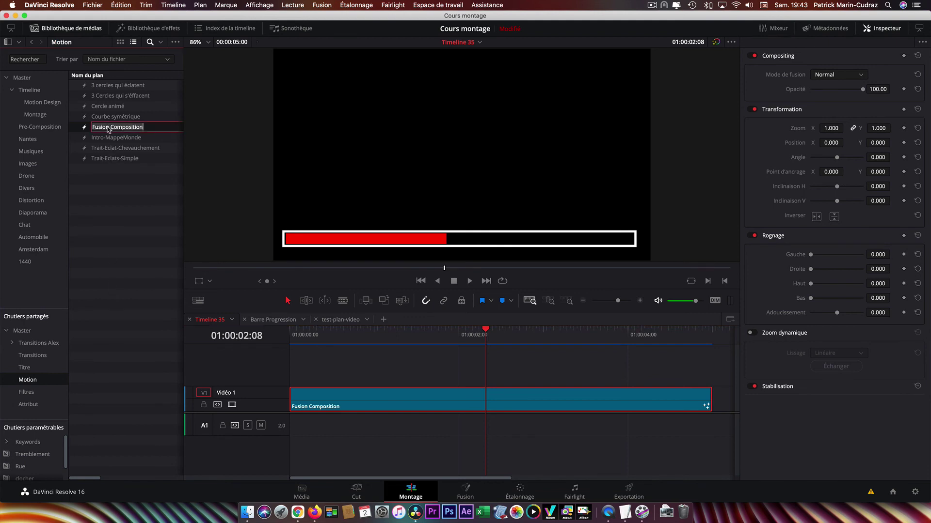
text(Barre)
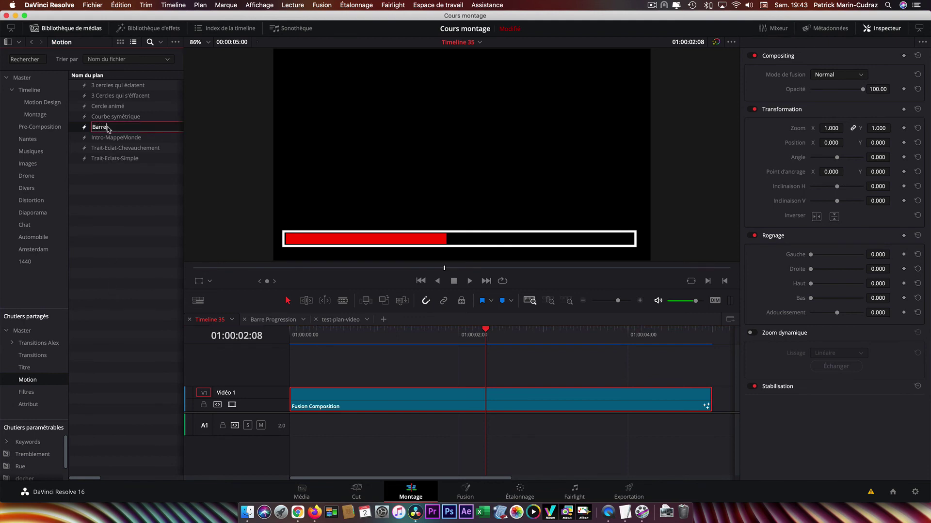
click(116, 214)
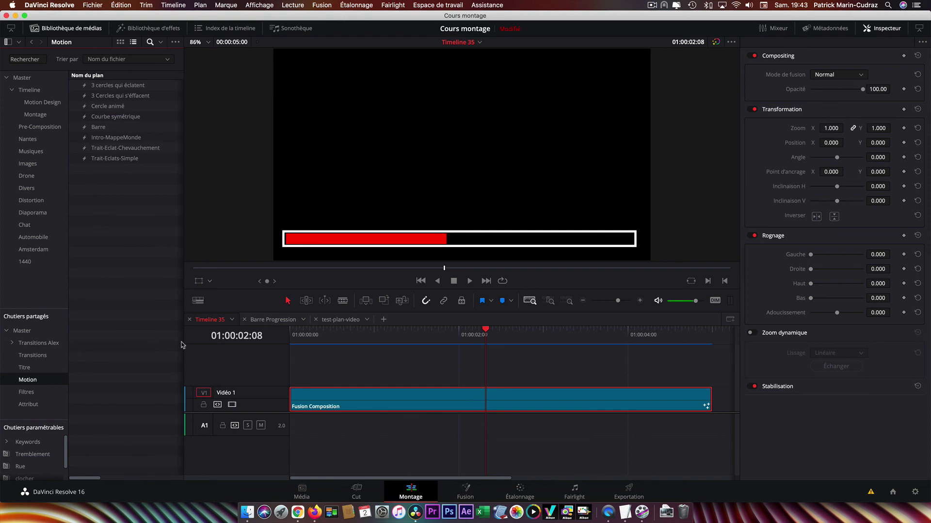
In the test-plan-video timeline, place Barre at the start of video track 2 and extend it to the end of DSC_0041.MOV.
click(339, 319)
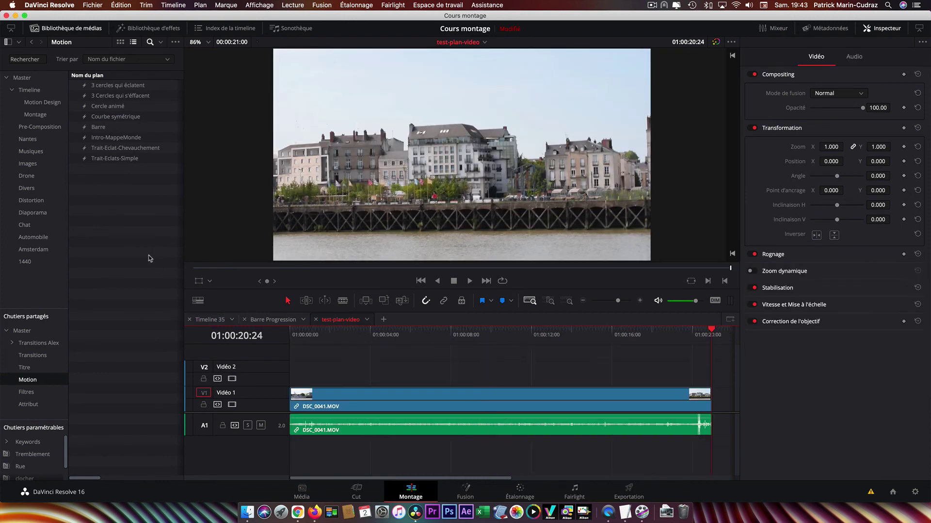
drag(91, 130, 305, 385)
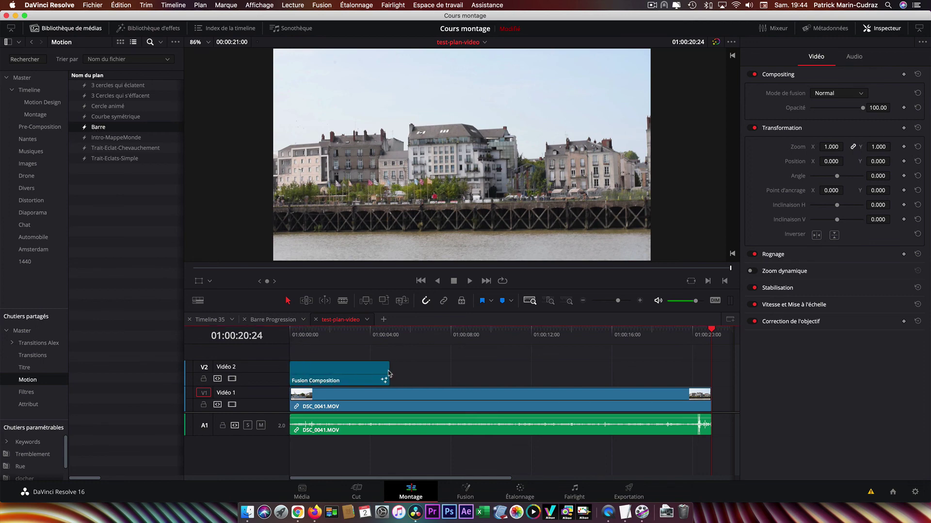
drag(389, 374, 712, 375)
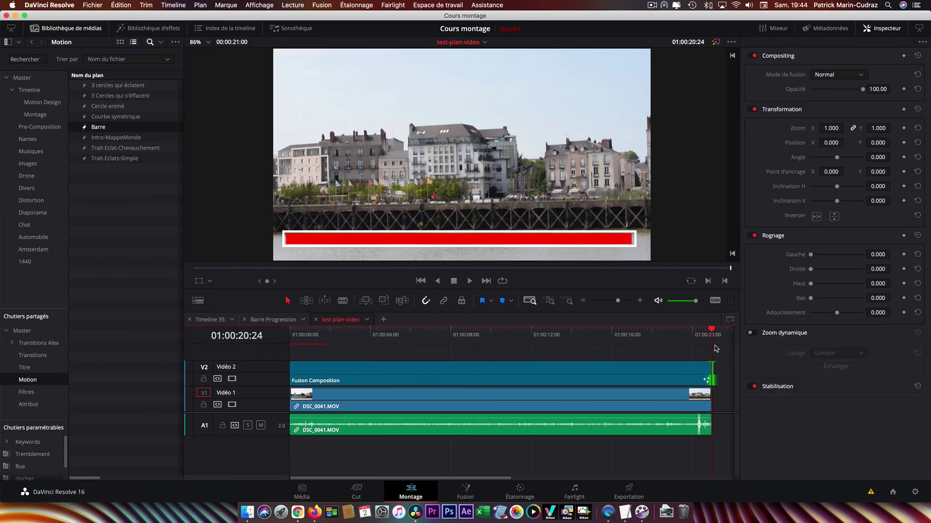
Shorten the progress bar clip on video track 2 so it ends at 01:00:11:10.
drag(712, 334, 519, 361)
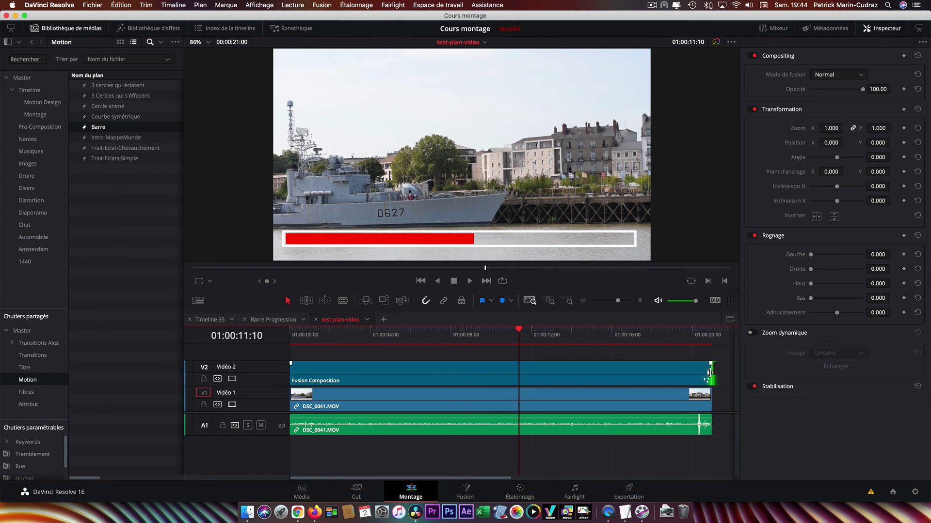
drag(709, 372, 518, 372)
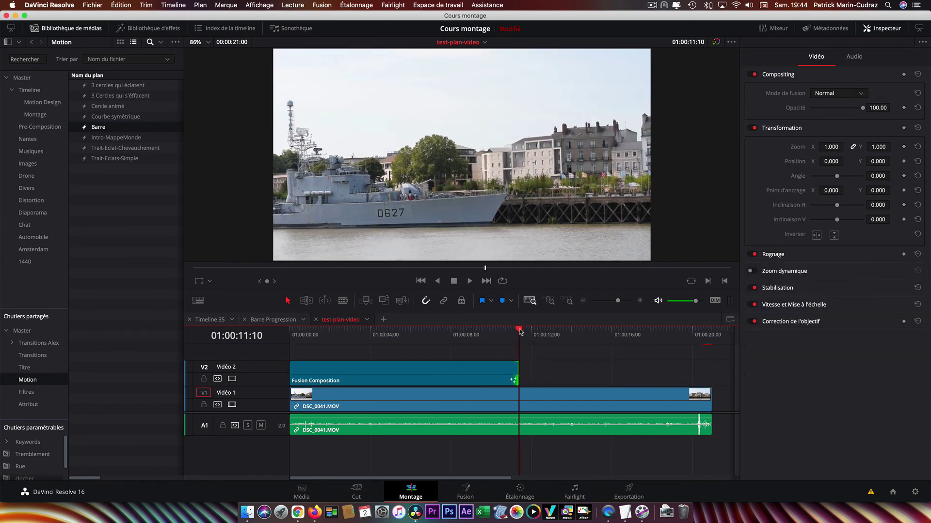
mouse_move(521, 331)
mouse_down()
mouse_move(290, 334)
mouse_move(517, 334)
mouse_move(511, 345)
mouse_up()
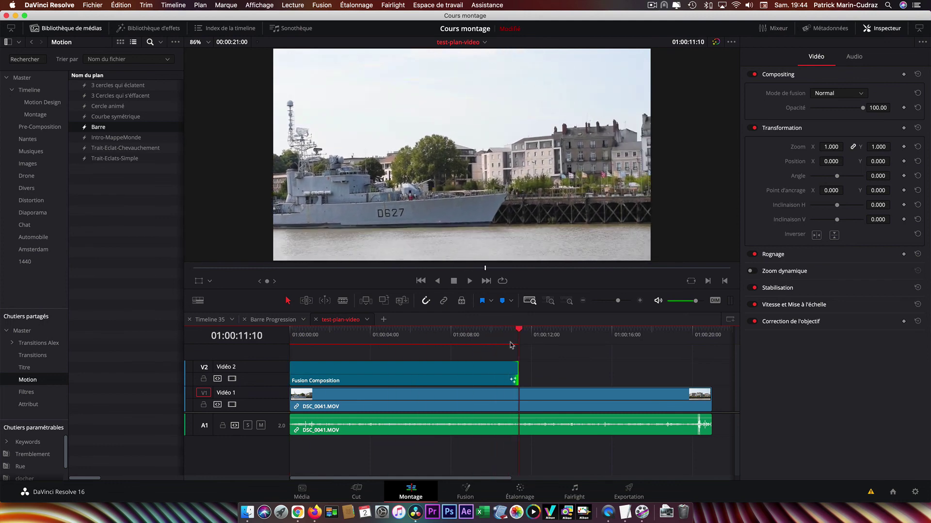